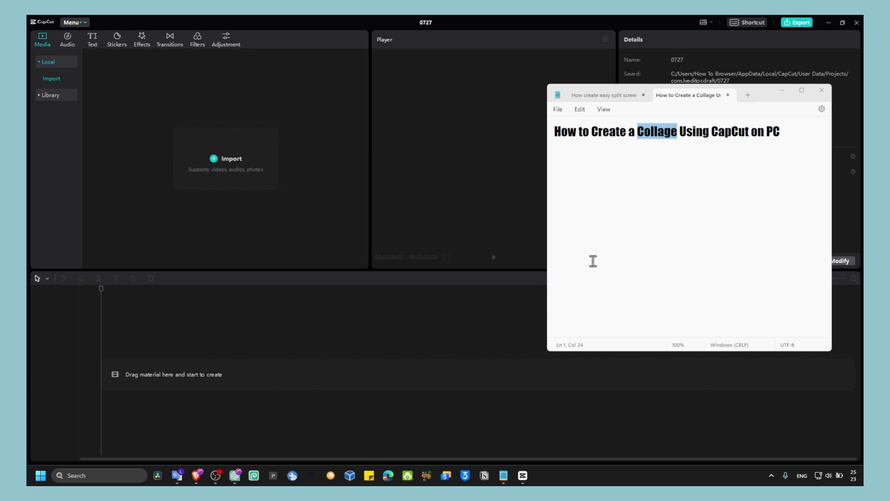
- Minimize the notes window to reveal the empty 0727 CapCut project
click(784, 91)
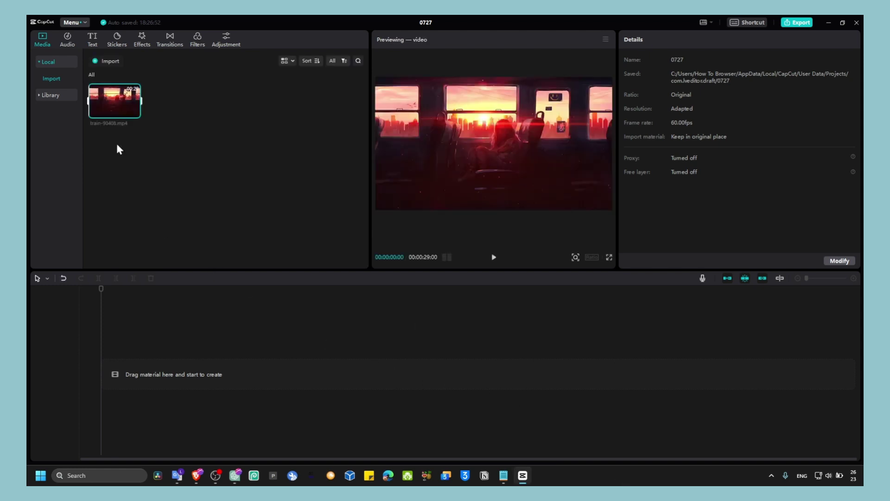
- Put train-90408.mp4 on the timeline and remove the extra copies, leaving one 29-second clip
drag(114, 101, 157, 378)
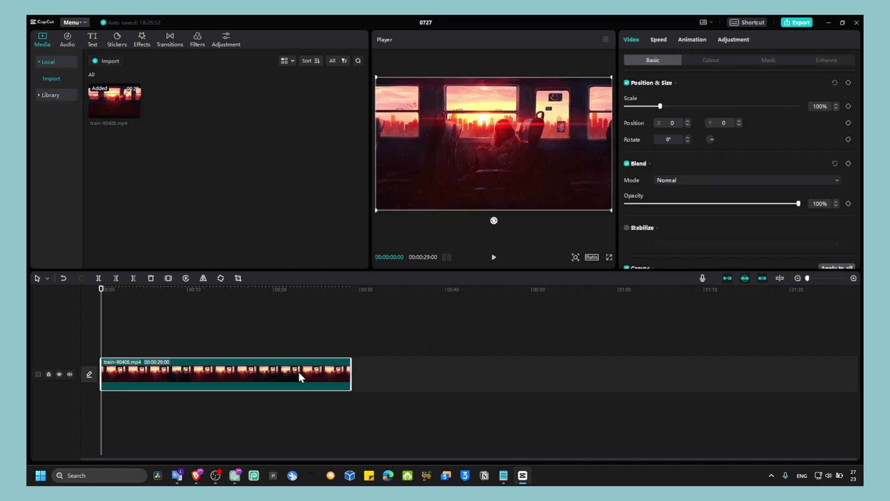
click(349, 476)
drag(122, 98, 115, 178)
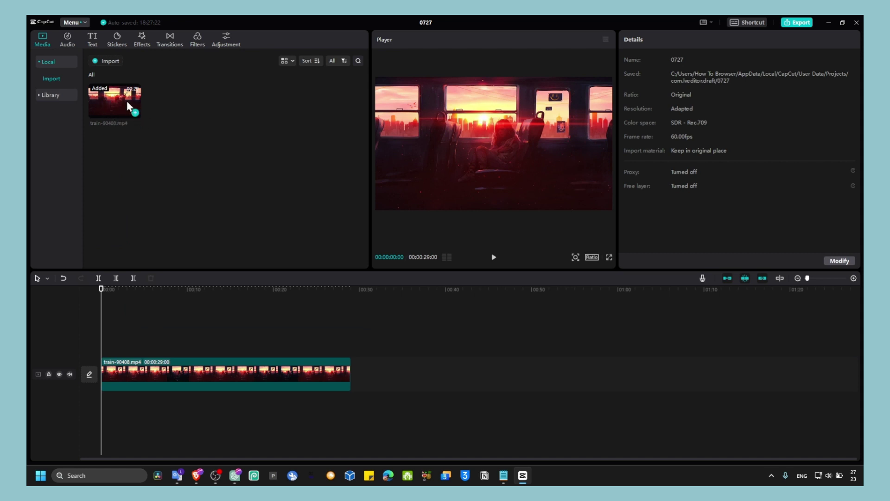
drag(131, 110, 114, 175)
drag(89, 305, 138, 115)
click(136, 113)
key(ctrl+z)
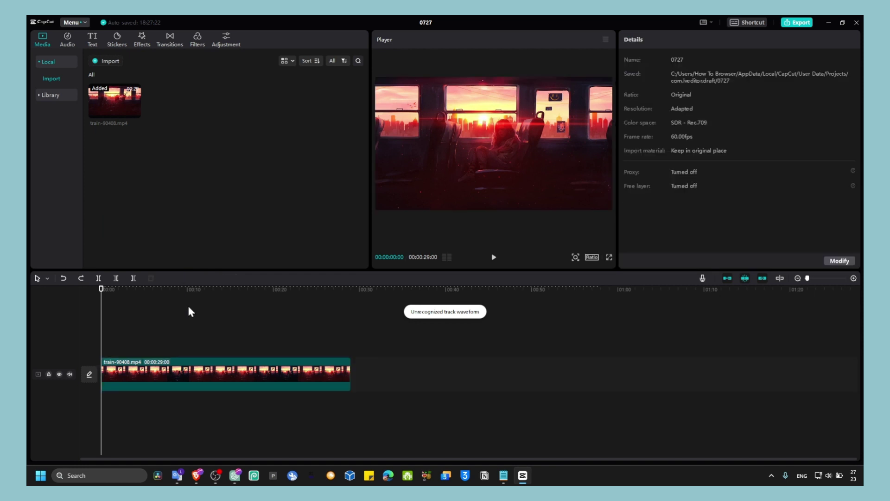
drag(132, 113, 115, 335)
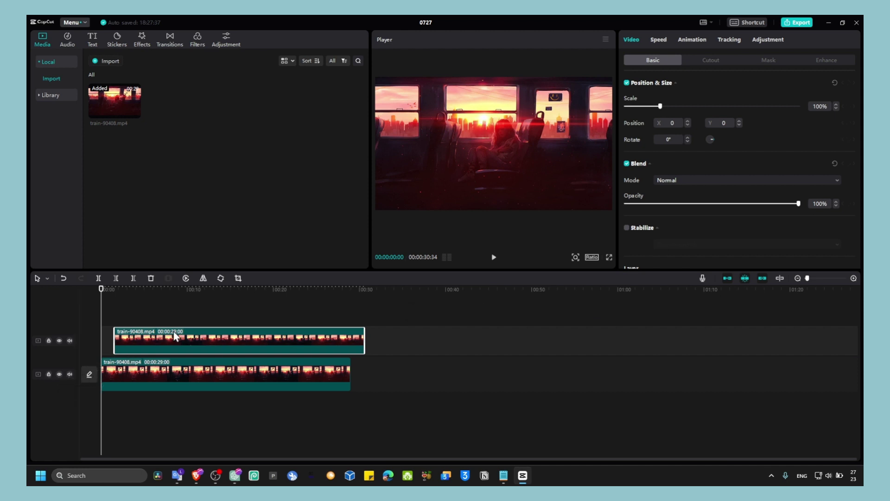
key(Delete)
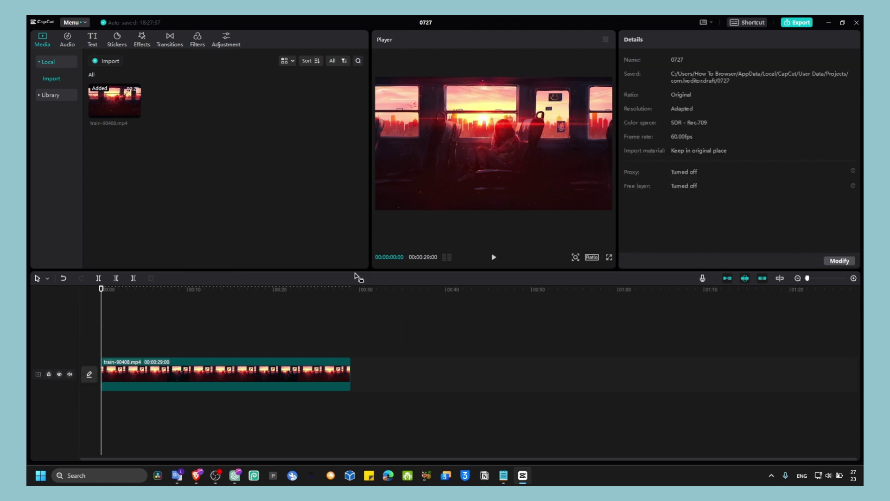
- Select the train clip with the playhead at 00:00:19:00, keeping the notes window minimized
click(296, 371)
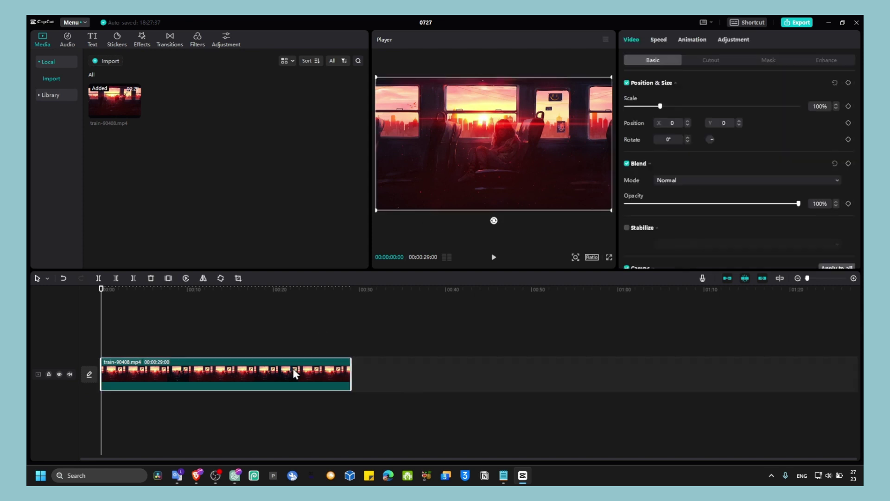
click(504, 475)
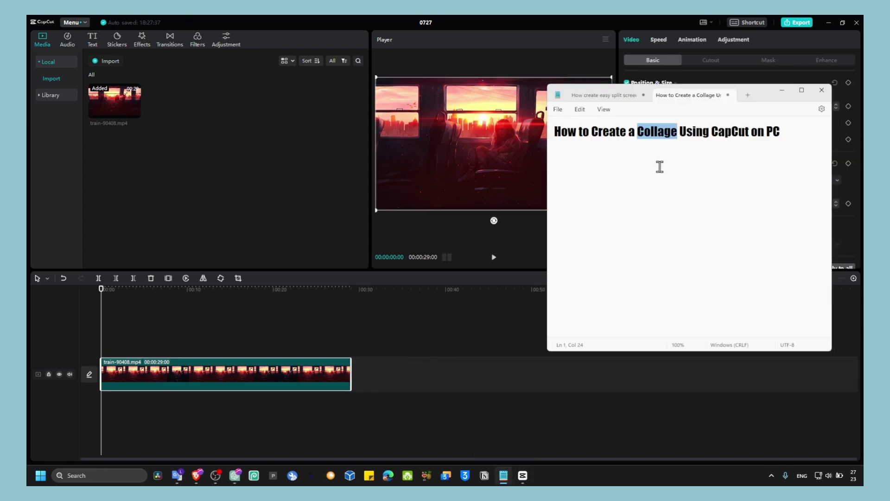
click(782, 90)
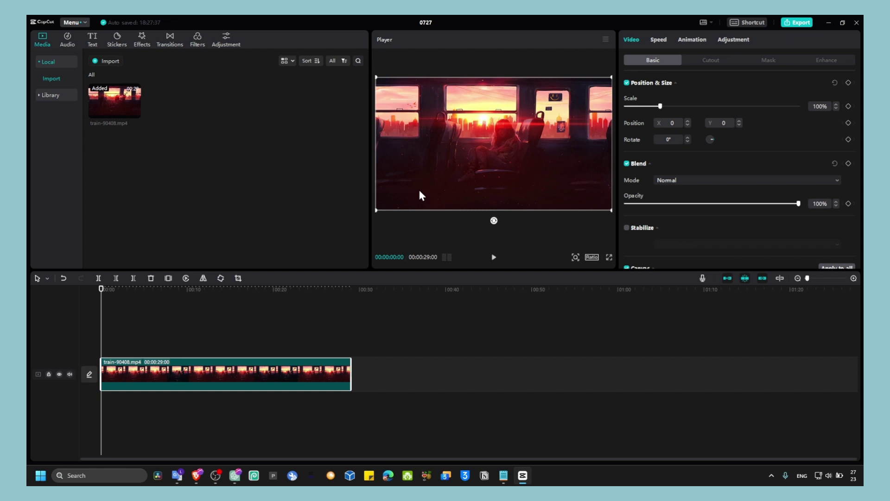
click(264, 325)
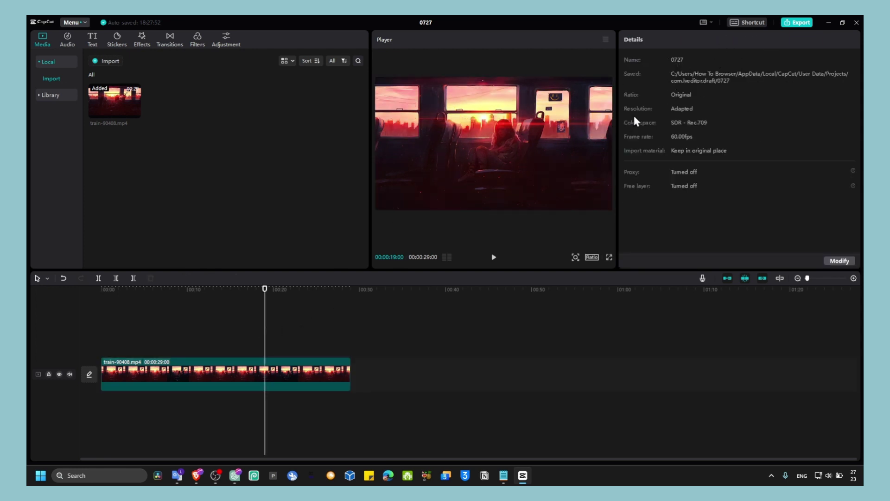
click(299, 371)
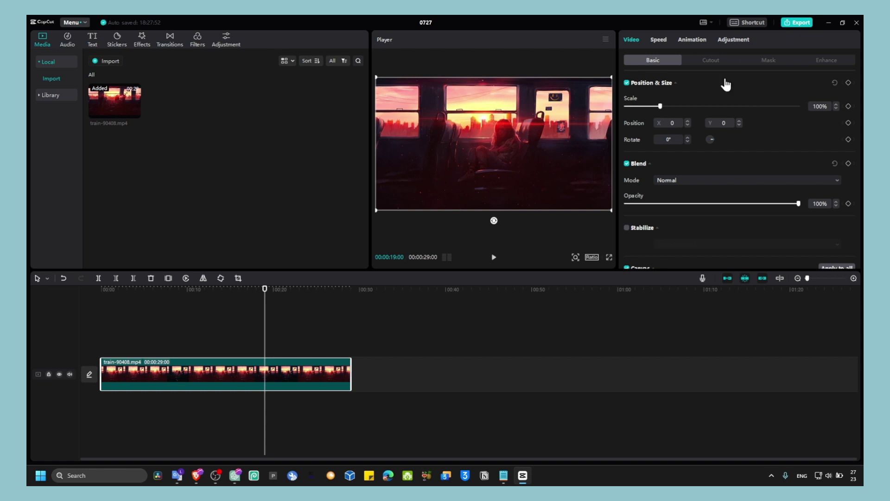
- Apply a circle mask to the clip, enlarged to 490×493 and shifted right to X 21
click(764, 60)
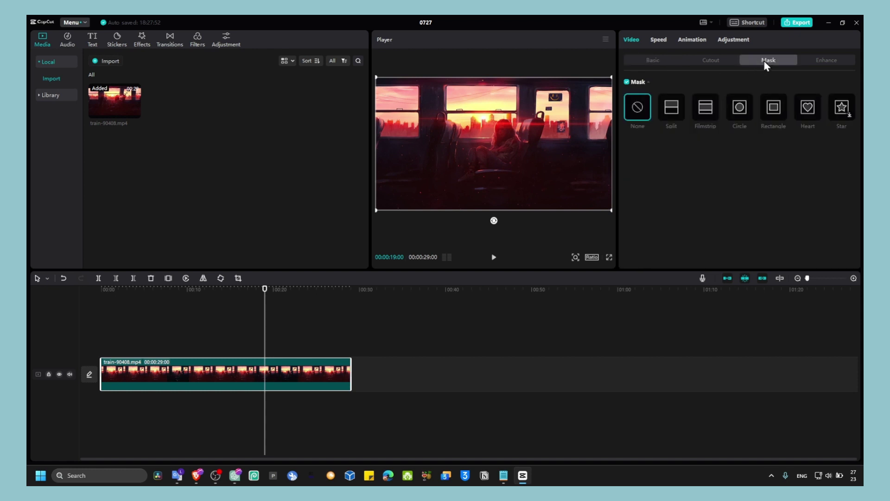
click(742, 112)
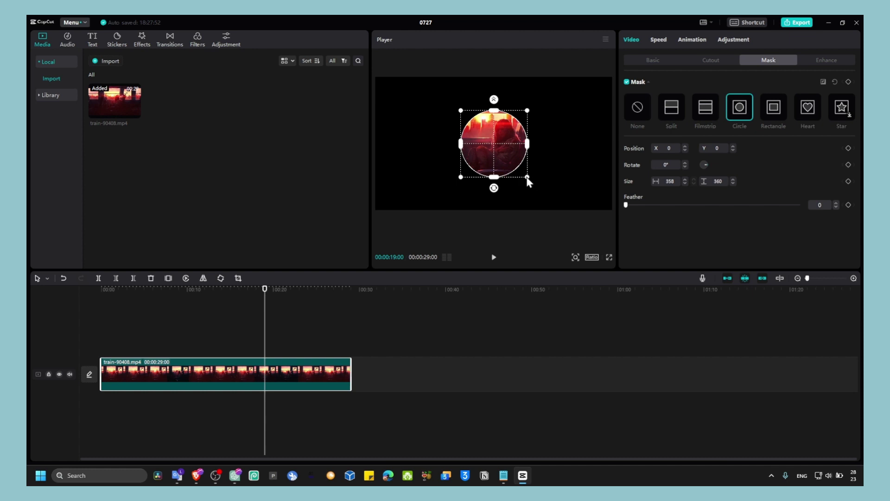
mouse_move(529, 178)
mouse_down()
mouse_move(549, 198)
mouse_move(541, 189)
mouse_up()
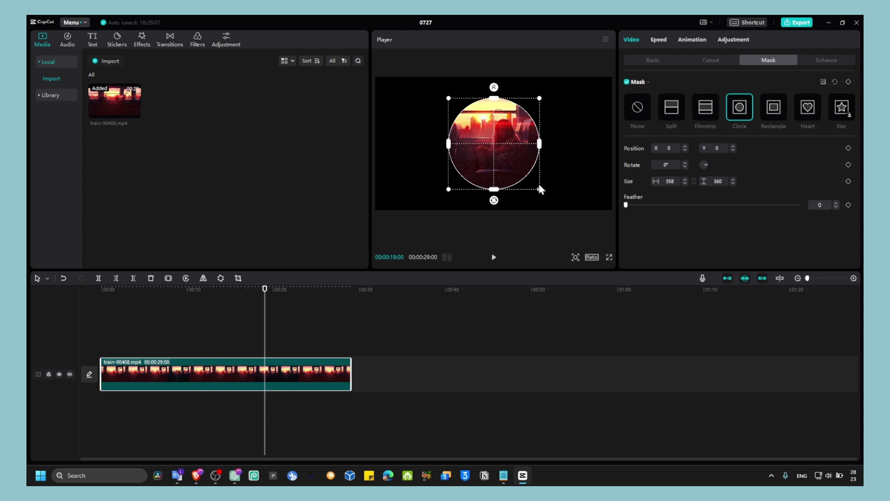
drag(504, 157, 515, 158)
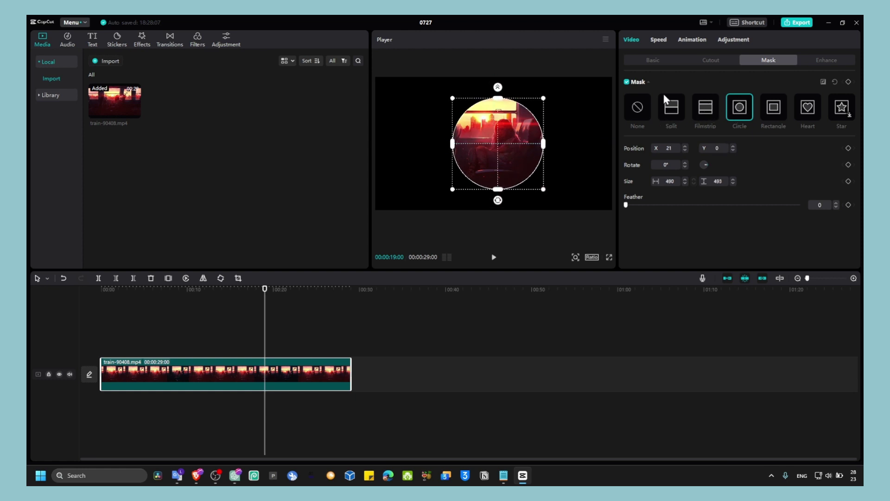
click(658, 60)
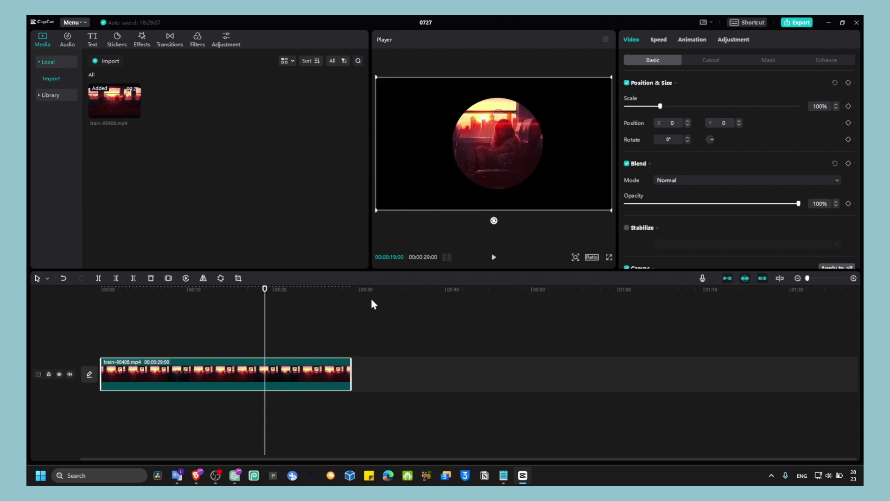
- Add a second train clip on a new track with a filmstrip mask near the frame top
drag(115, 101, 264, 338)
drag(265, 301, 309, 302)
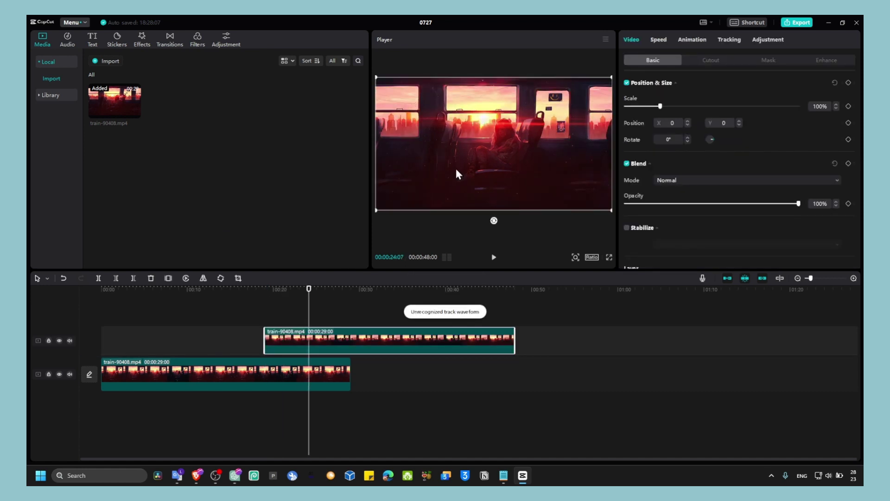
click(767, 61)
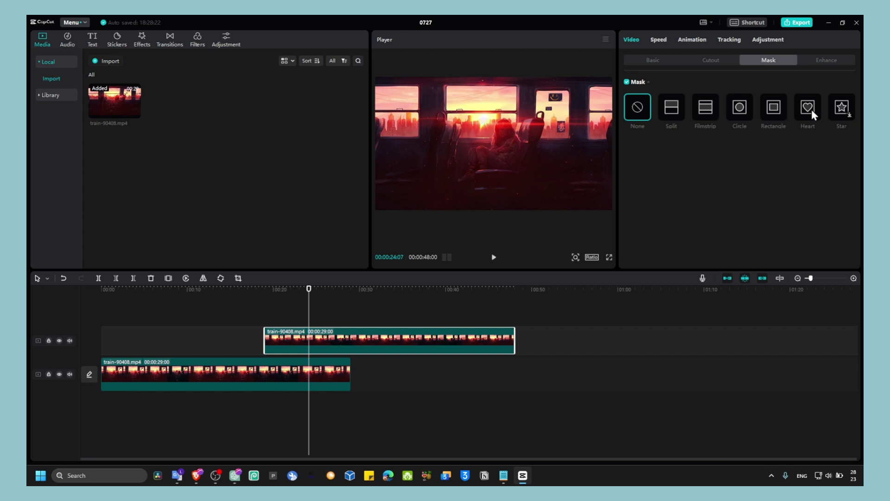
click(705, 112)
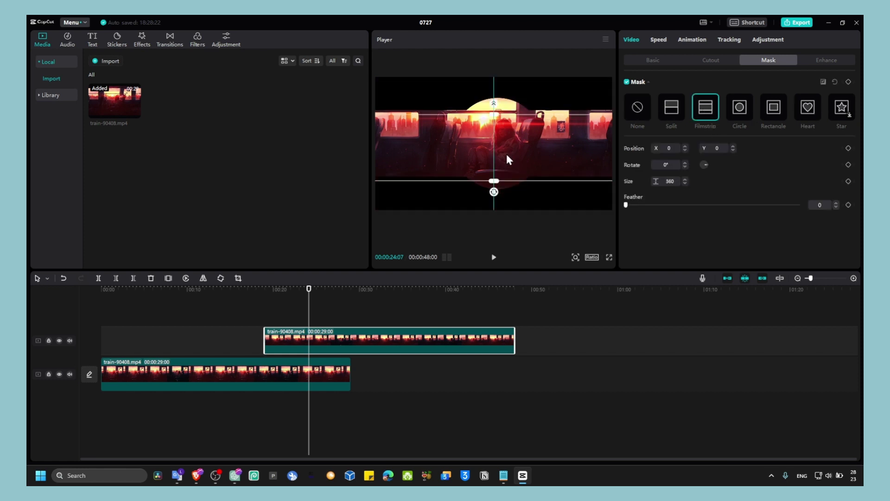
drag(507, 157, 398, 82)
click(629, 64)
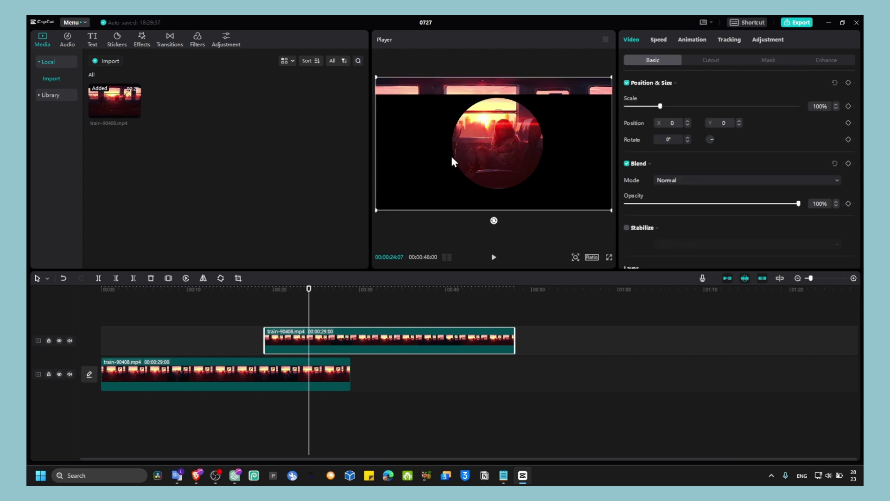
- Move the second clip onto a new upper track starting at 0:00
drag(355, 341, 440, 373)
click(427, 299)
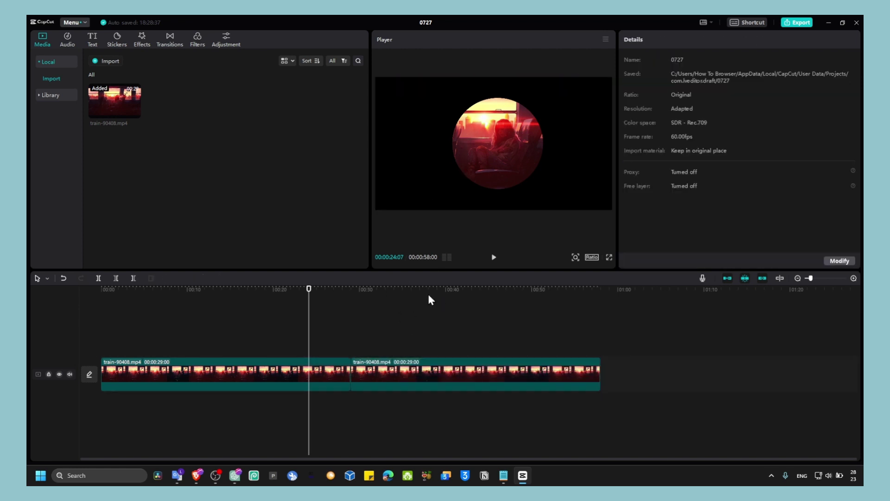
click(428, 371)
drag(475, 125, 465, 181)
drag(413, 369, 155, 336)
click(170, 293)
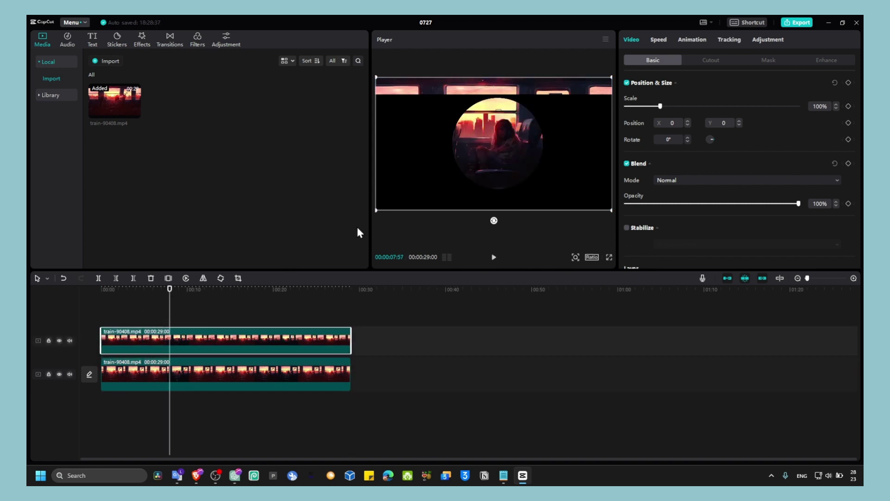
drag(277, 289, 170, 297)
- Arrange the copies into three stacked tracks and nudge the bottom clip's circle slightly
click(234, 366)
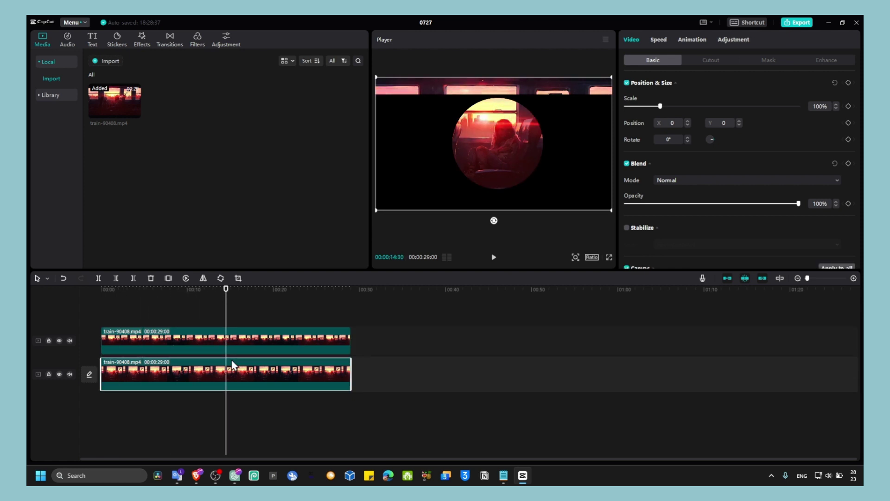
click(278, 289)
drag(278, 289, 223, 302)
click(269, 342)
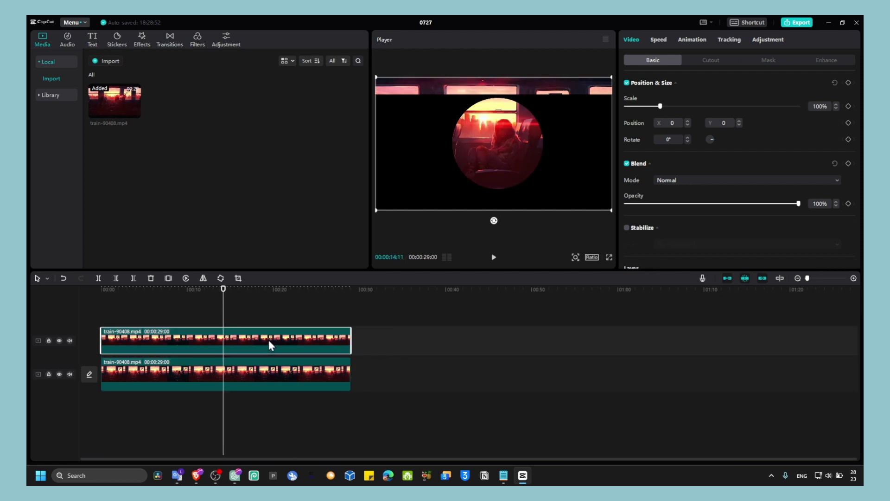
drag(269, 340, 147, 422)
mouse_move(159, 390)
mouse_down()
mouse_move(195, 392)
mouse_move(175, 388)
mouse_up()
click(228, 290)
drag(228, 291, 165, 292)
drag(446, 165, 426, 172)
- Slide the top clip's picture down and move the circle-masked clip right in the frame
click(286, 327)
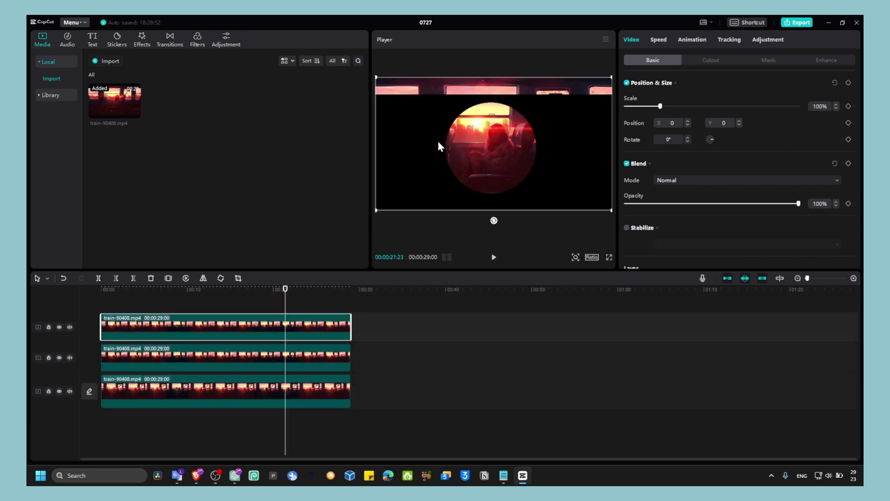
drag(437, 141, 434, 217)
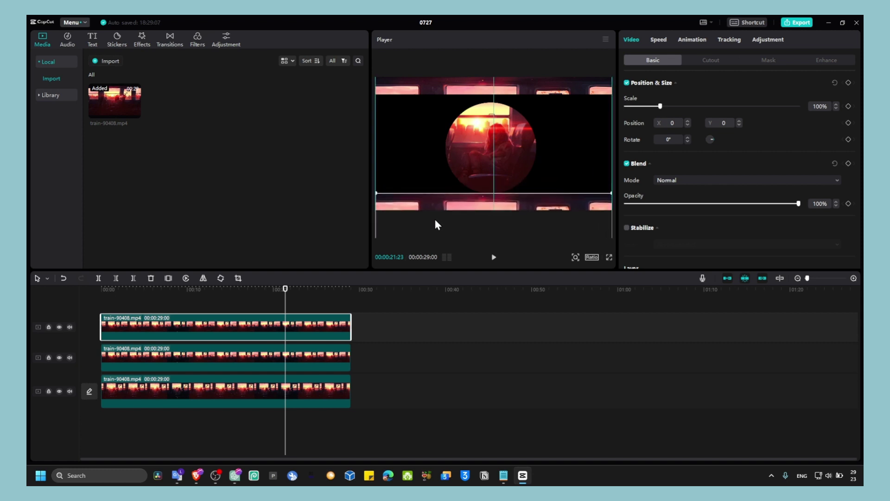
click(479, 134)
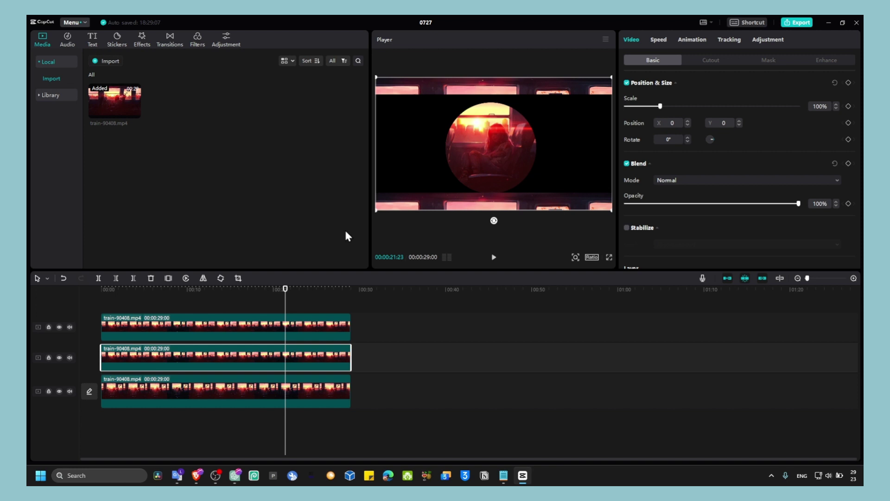
click(302, 320)
click(308, 366)
click(320, 390)
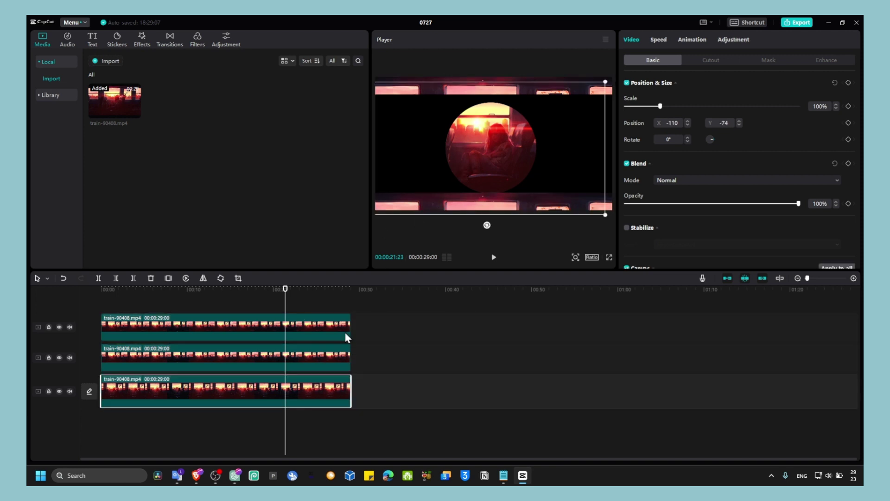
drag(485, 170, 526, 144)
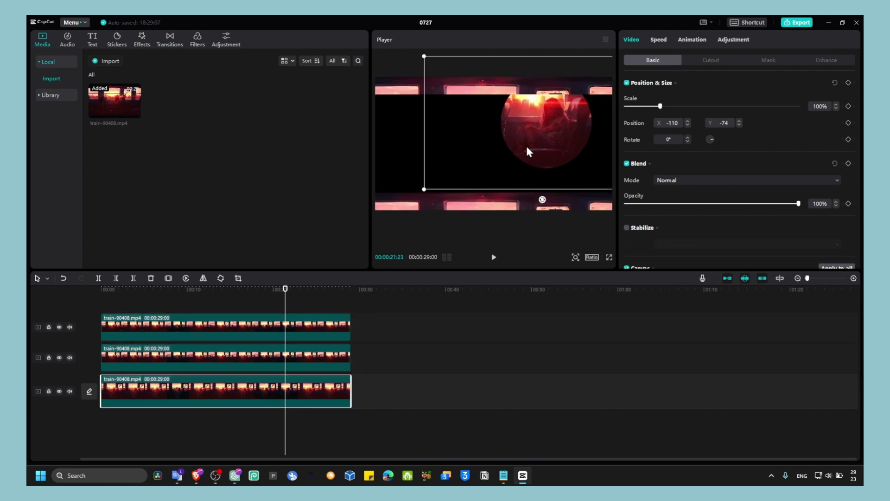
- Realign the three train clips on separate tracks, all starting at the timeline start
drag(289, 402, 342, 351)
key(ctrl+a)
drag(302, 391, 374, 394)
click(374, 394)
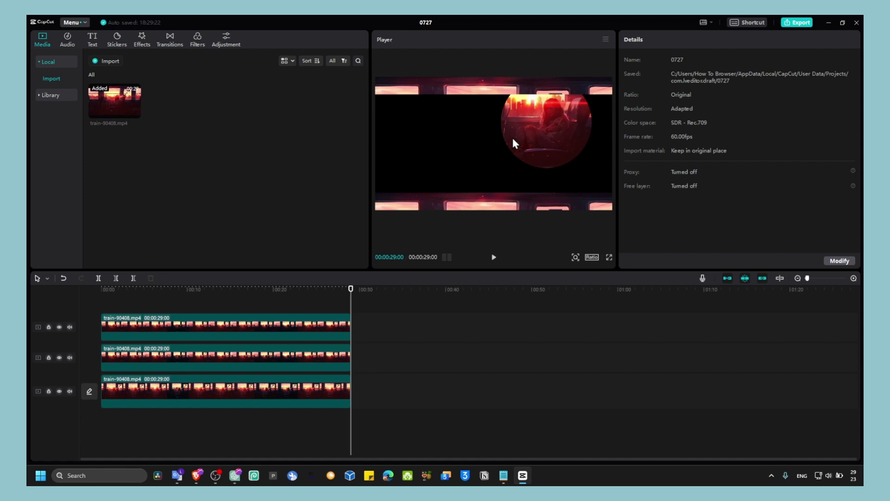
drag(265, 359, 411, 382)
drag(183, 338, 305, 338)
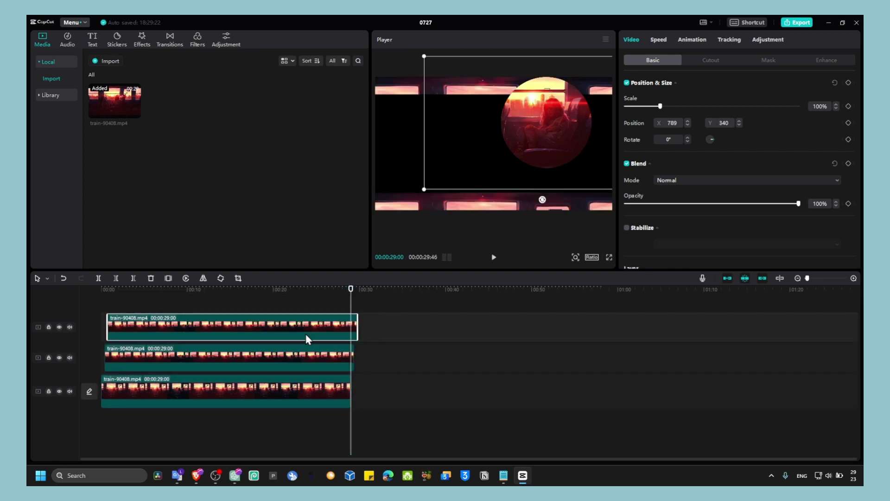
click(269, 324)
drag(284, 290, 253, 297)
- Move the circle into the frame's top-left corner at X -1496, Y 506
drag(510, 149, 404, 151)
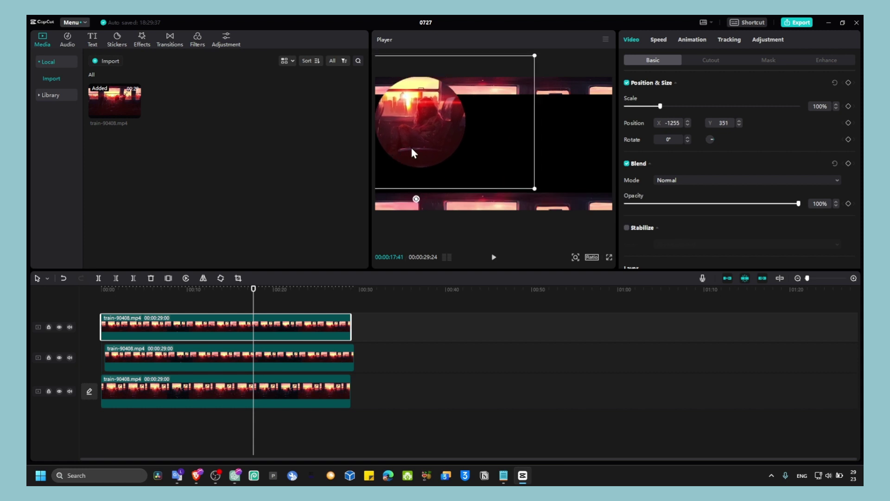
drag(253, 289, 296, 288)
drag(401, 165, 402, 168)
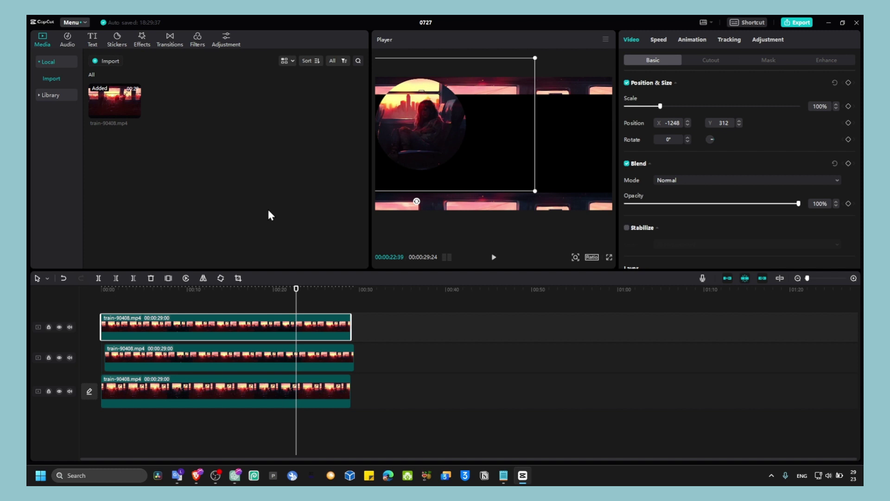
drag(466, 165, 449, 153)
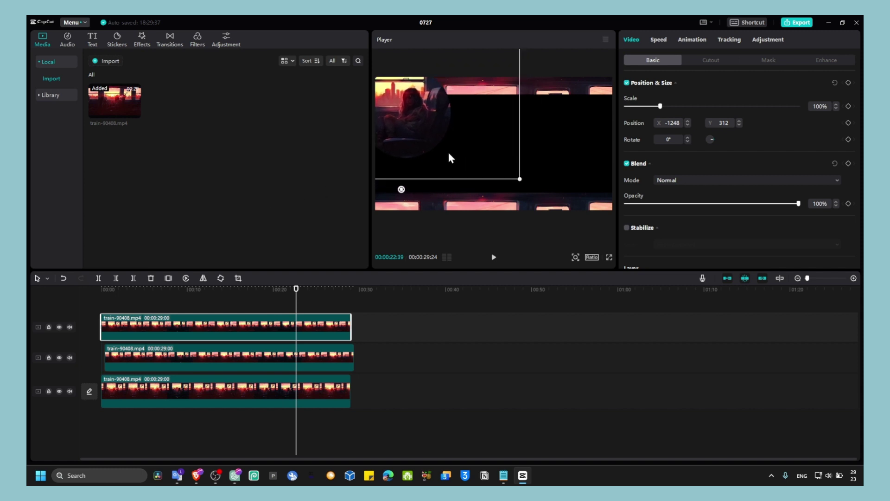
- Change the canvas ratio to 9:16 portrait and move the circle clip up
click(591, 259)
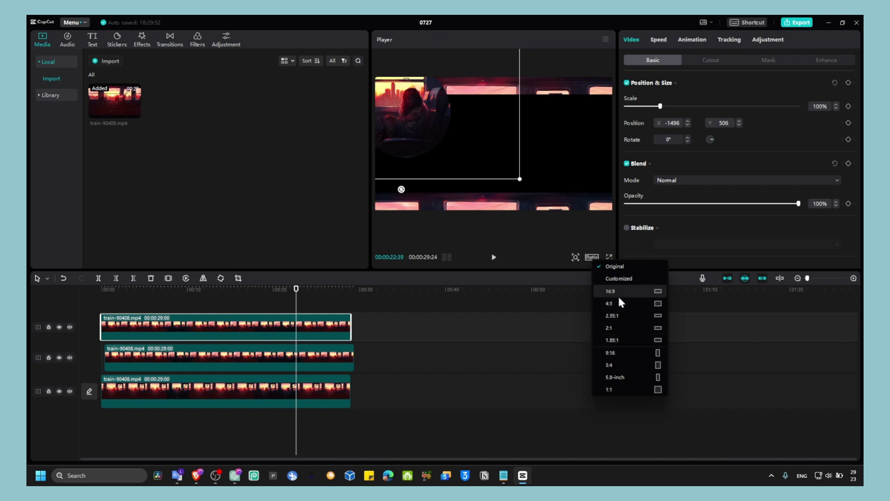
click(615, 353)
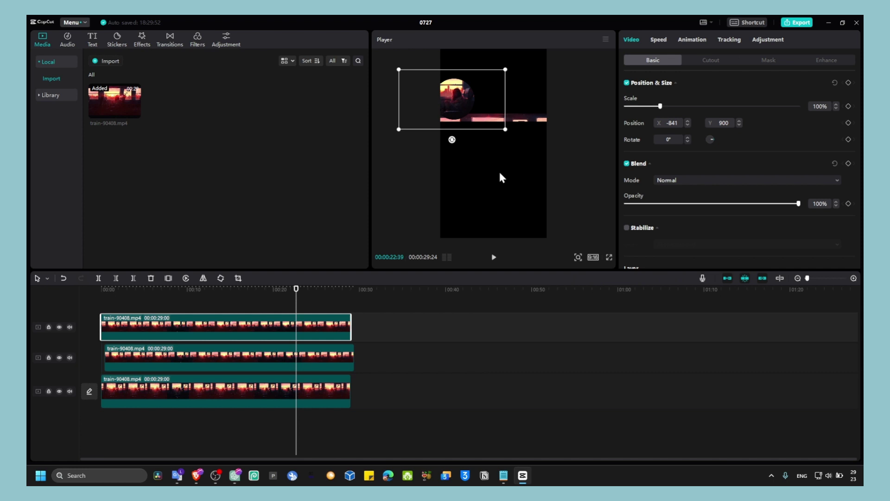
drag(500, 178, 488, 98)
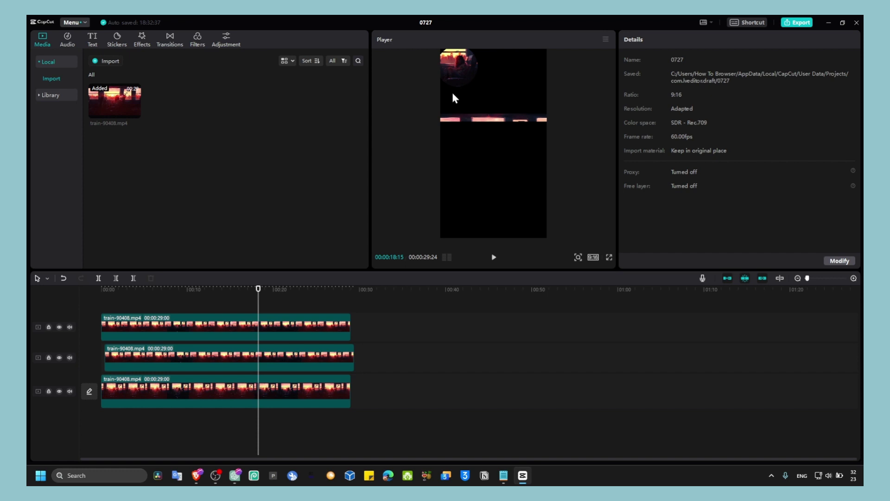
- Set the middle clip's filmstrip mask to size 1331 at X -640, Y 286 across the middle
click(294, 335)
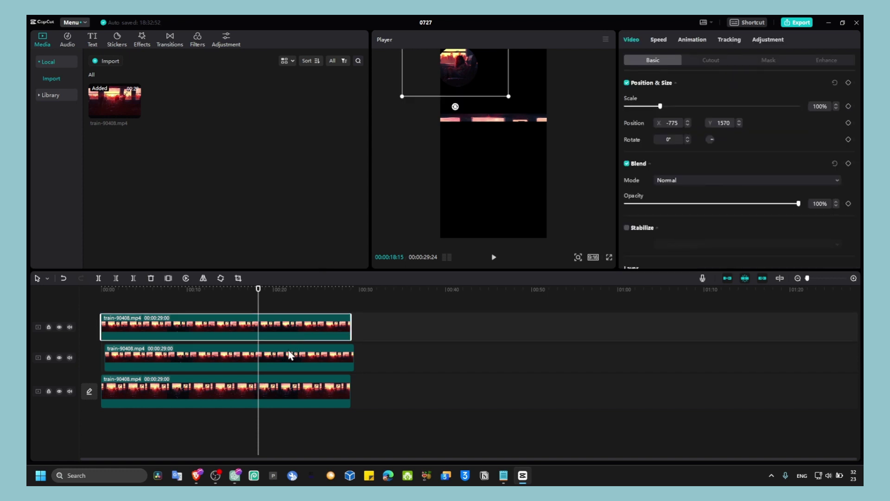
click(293, 357)
click(750, 61)
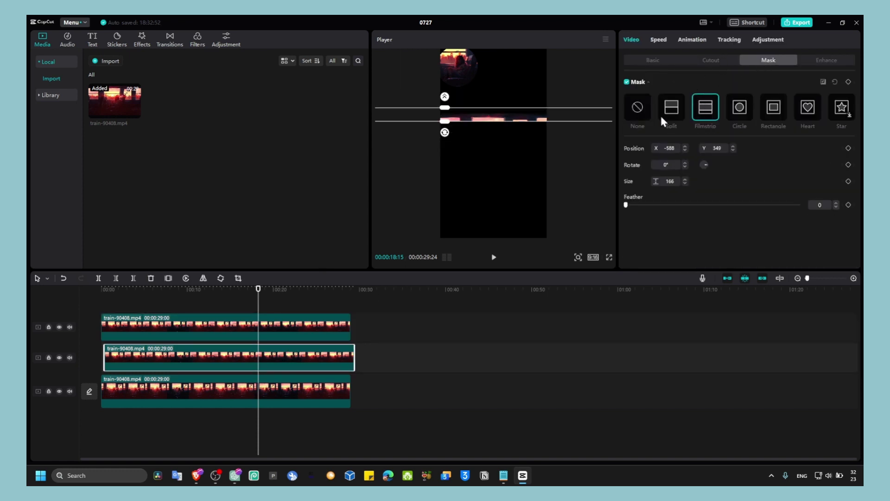
drag(443, 120, 478, 188)
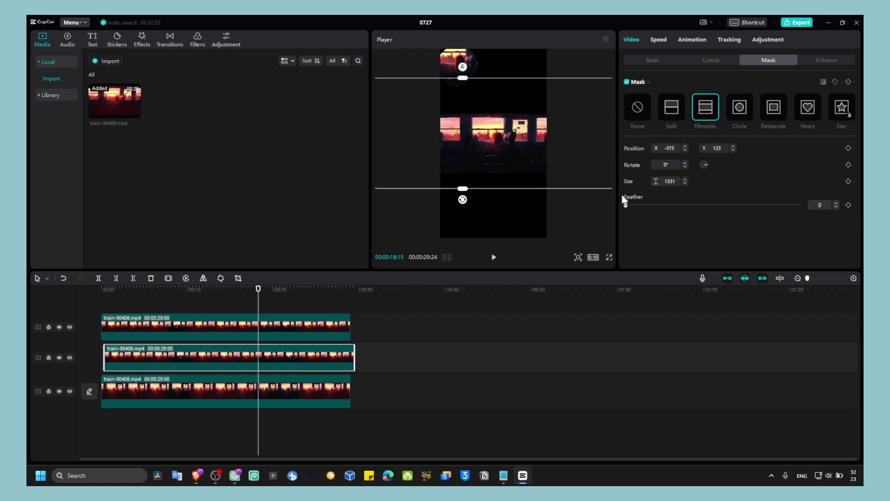
drag(491, 144, 464, 126)
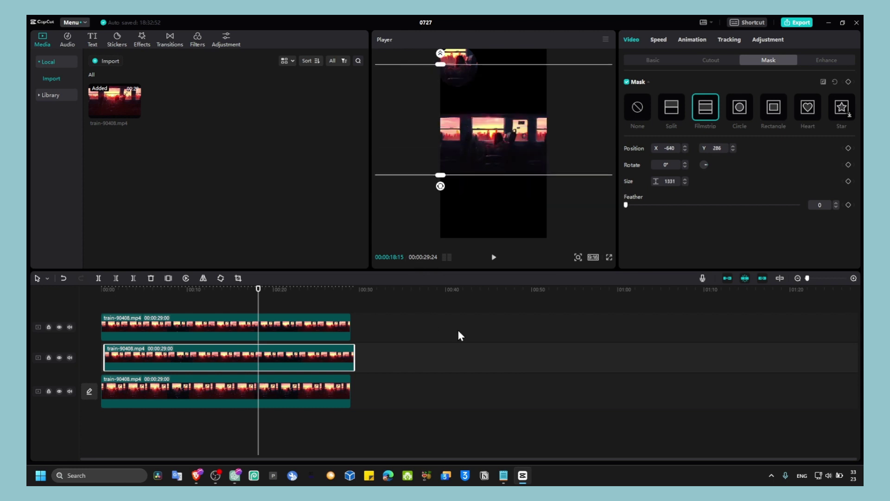